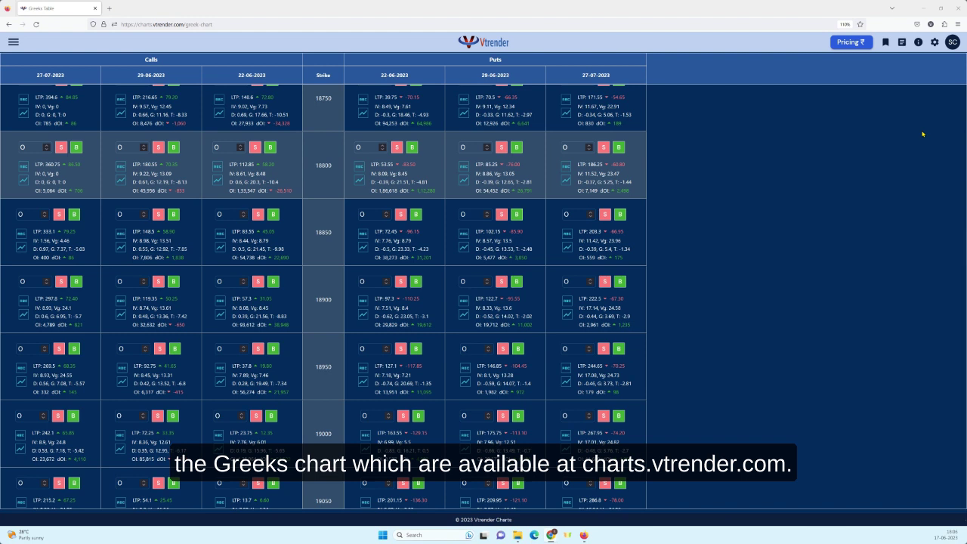
- Scroll up past the Nifty index table to reveal the empty Target Consideration inputs
left_click(13, 43)
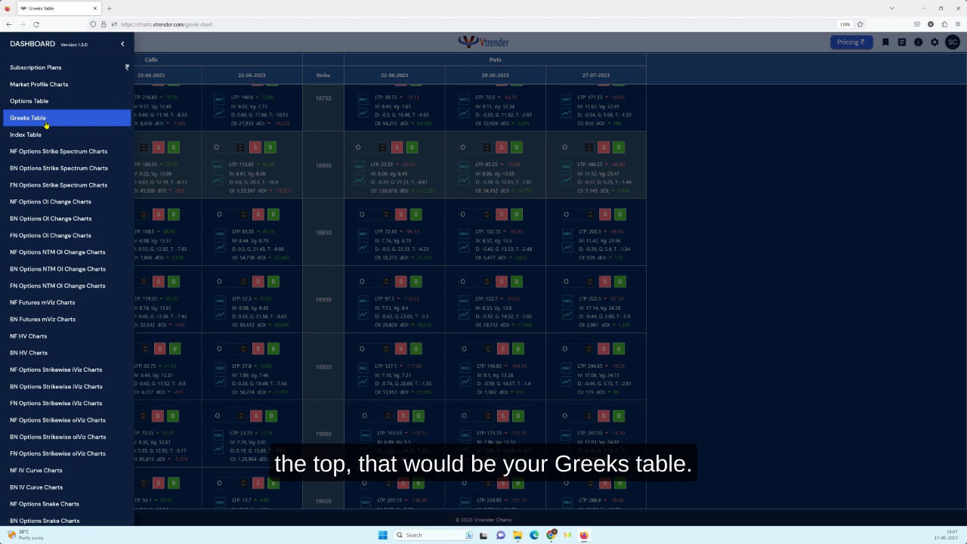
left_click(754, 204)
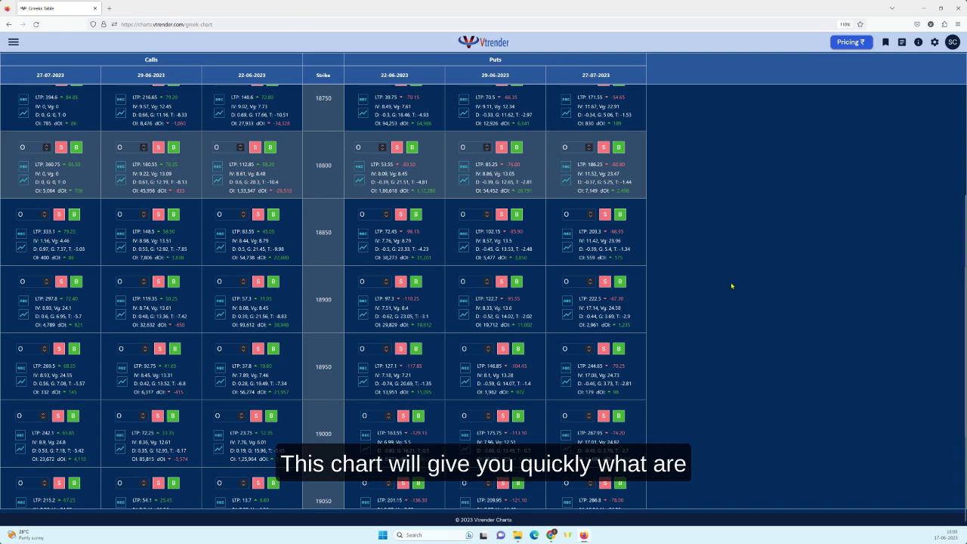
scroll(731, 285, "up", 2)
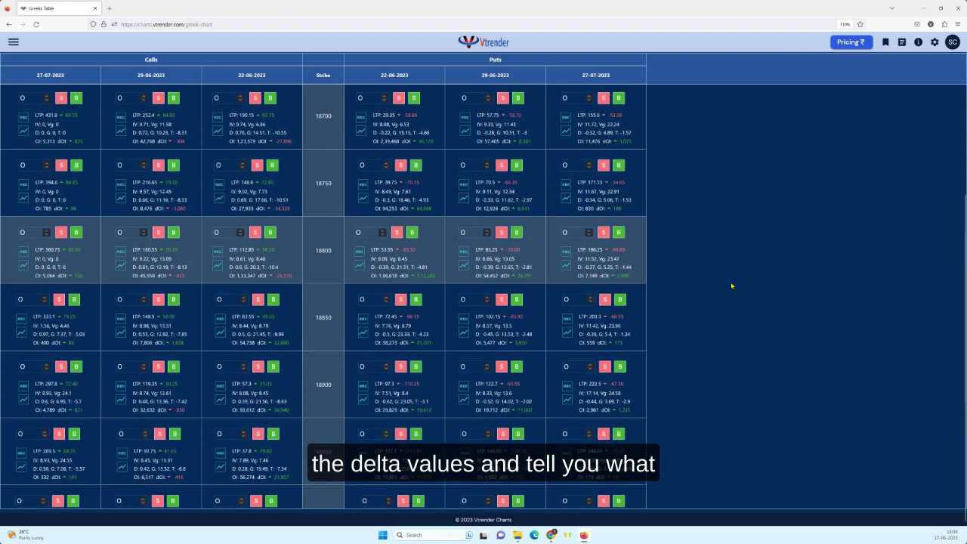
scroll(731, 285, "up", 2)
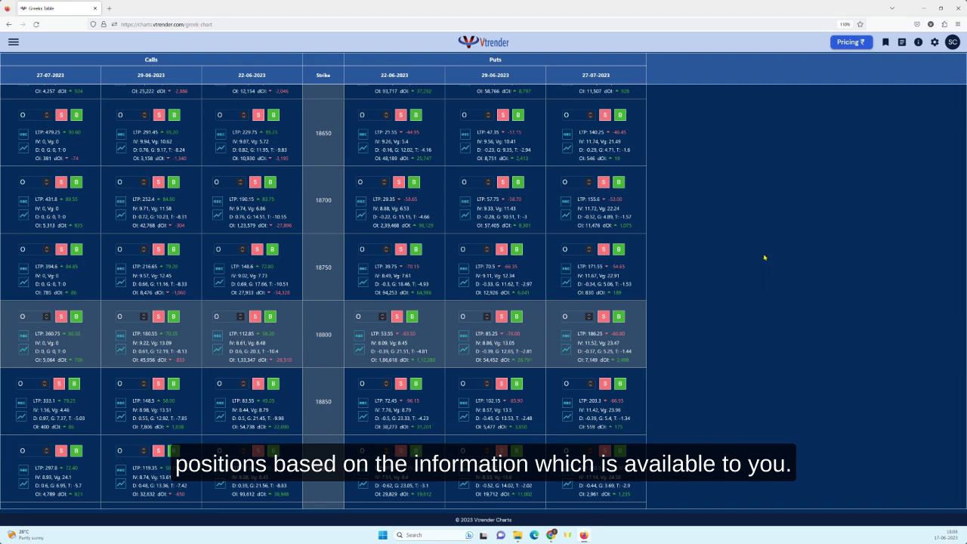
scroll(764, 257, "up", 3)
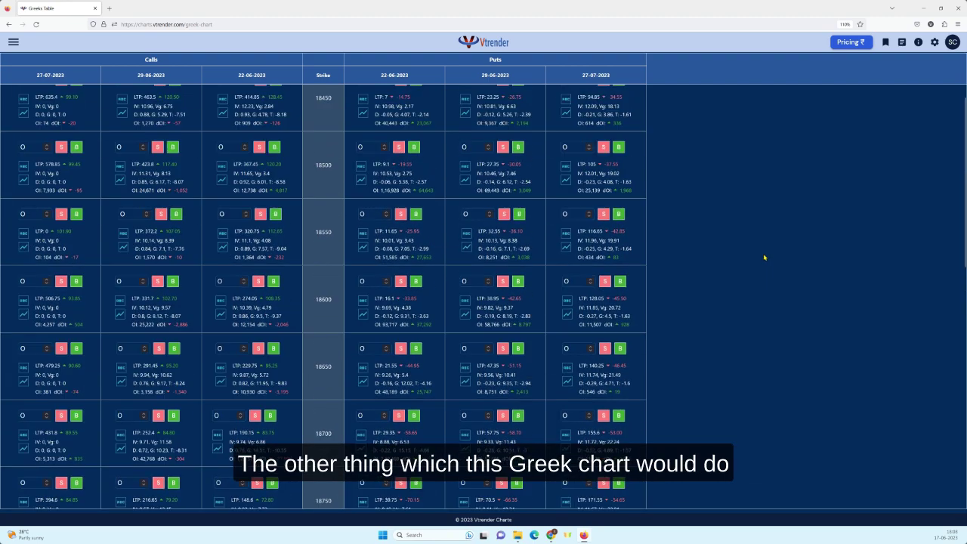
scroll(778, 253, "up", 2)
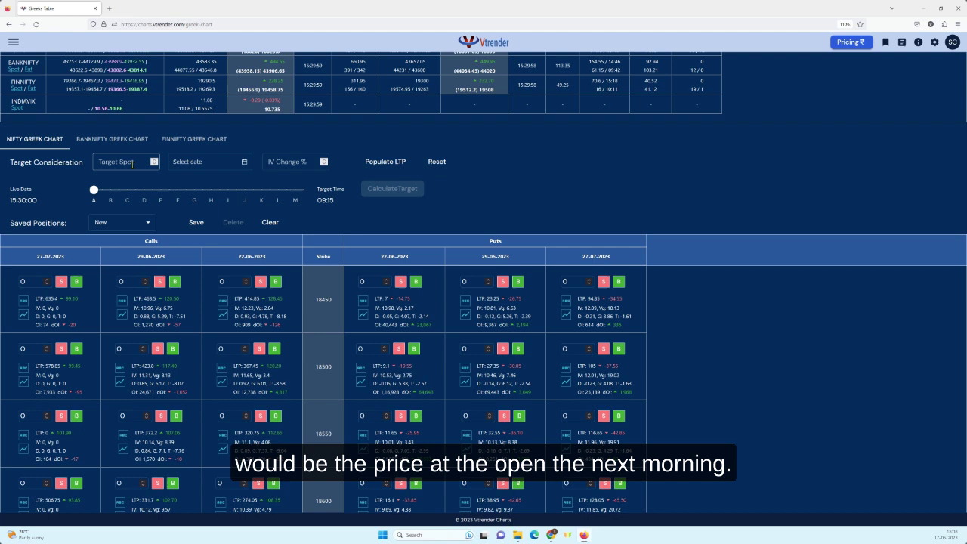
- Enter 18900 as the target spot and pick 19 June 2023 as the target date
left_click(128, 161)
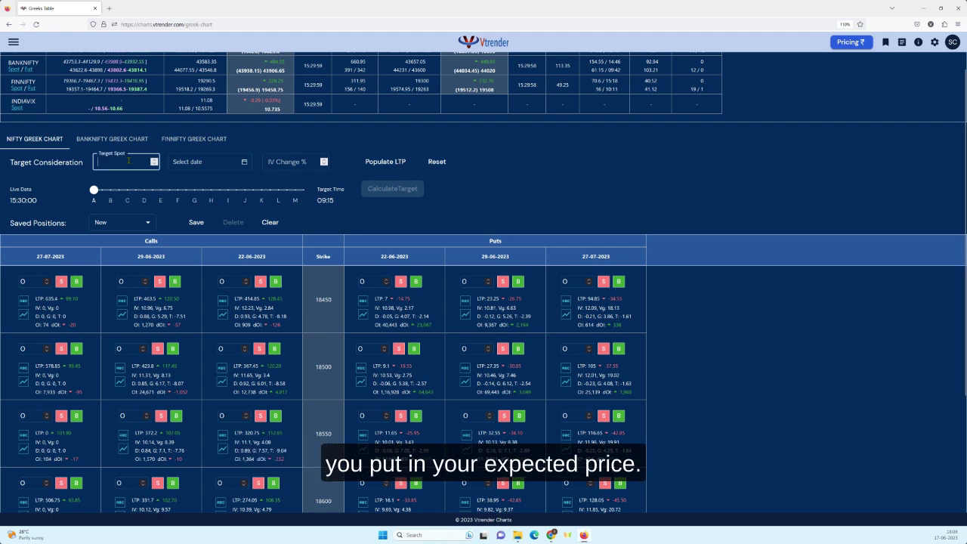
type("18900")
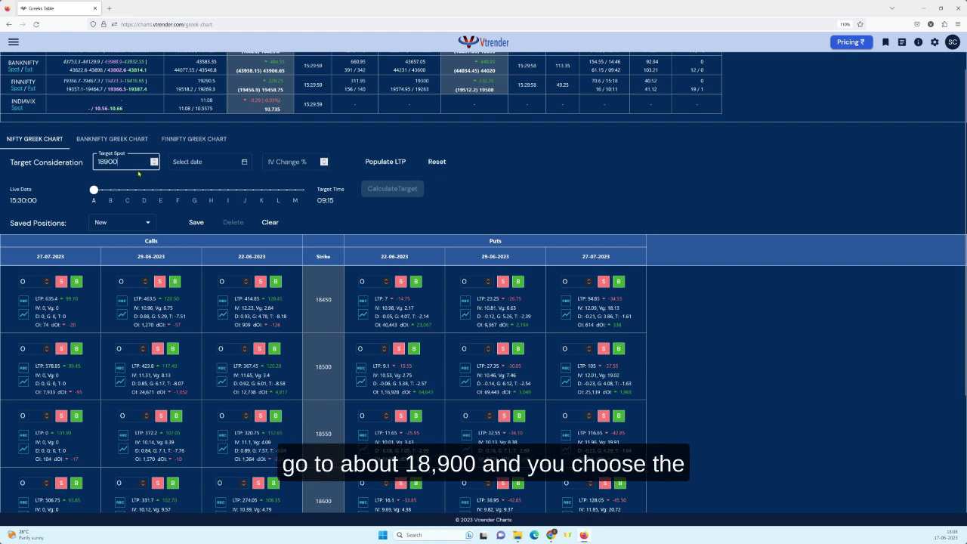
left_click(244, 163)
left_click(244, 163)
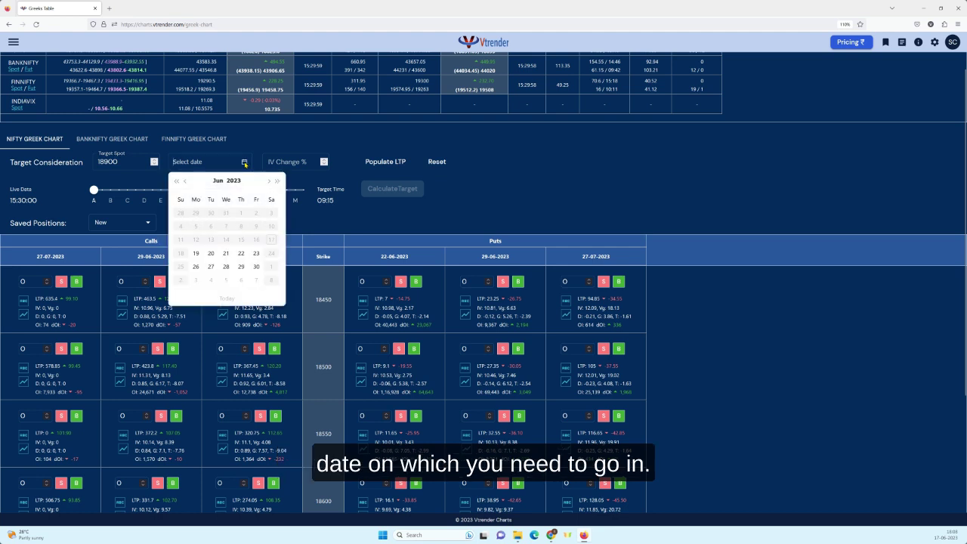
left_click(196, 253)
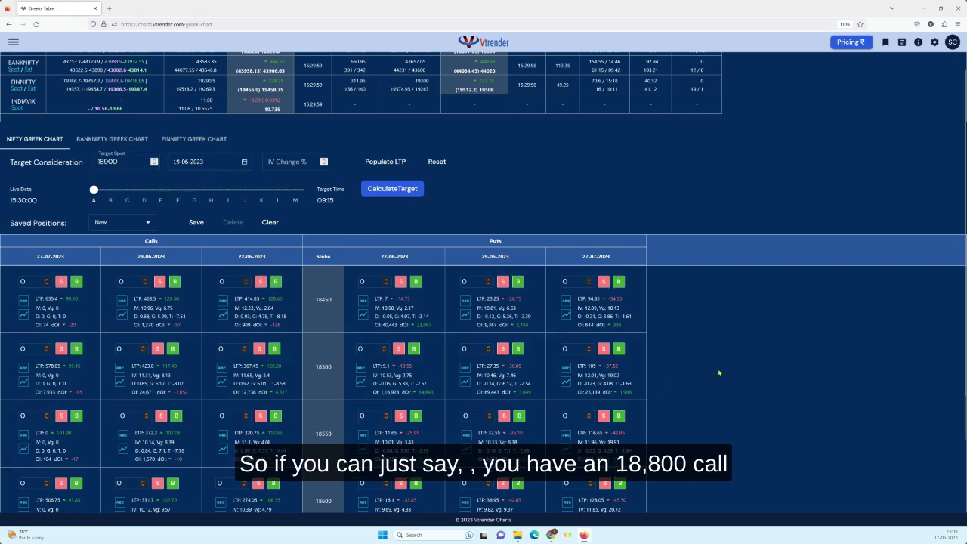
- Scroll the options table down to the 18800 strike to view the calculated target prices
scroll(719, 372, "down", 3)
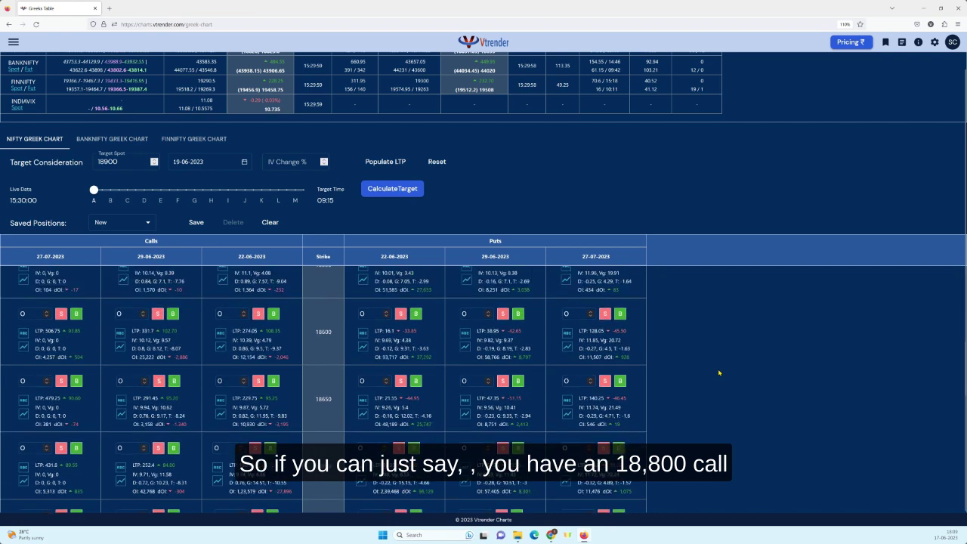
scroll(719, 372, "down", 1)
scroll(719, 372, "down", 2)
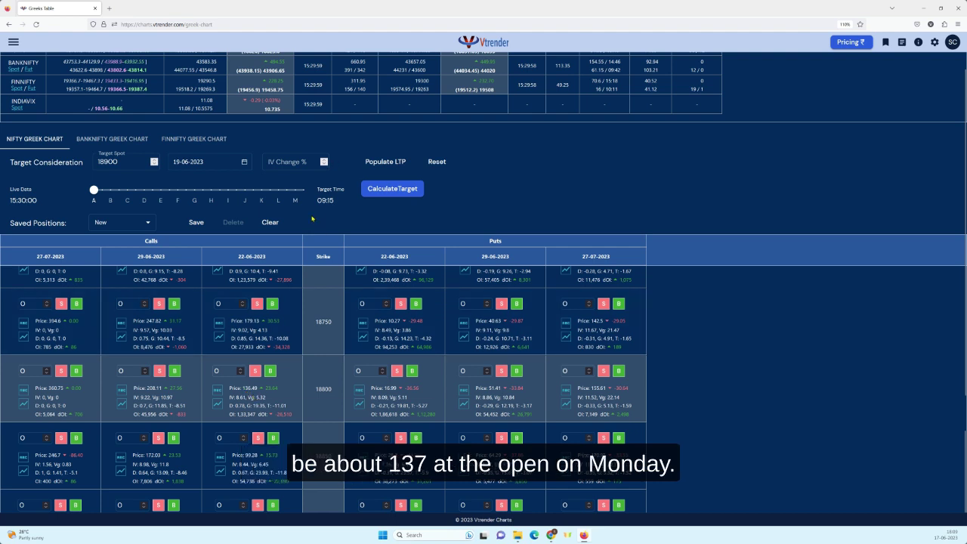
- Recalculate option prices for a 10:15 target time, then again for 12:15
left_click(128, 191)
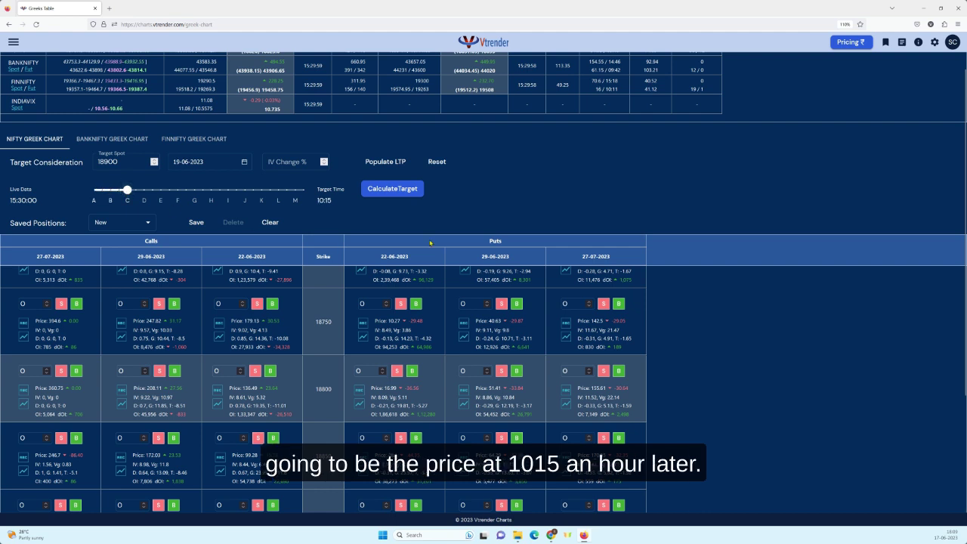
left_click(396, 193)
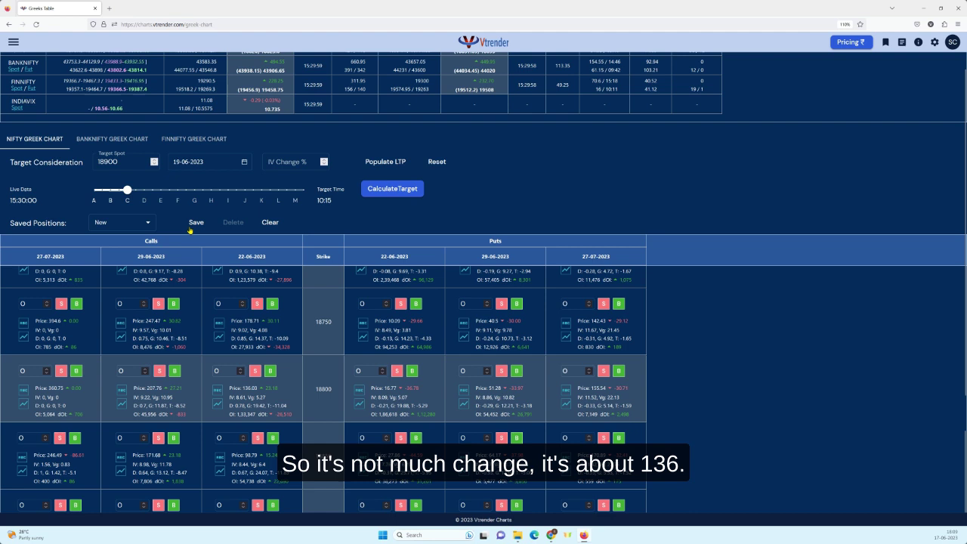
left_click(194, 190)
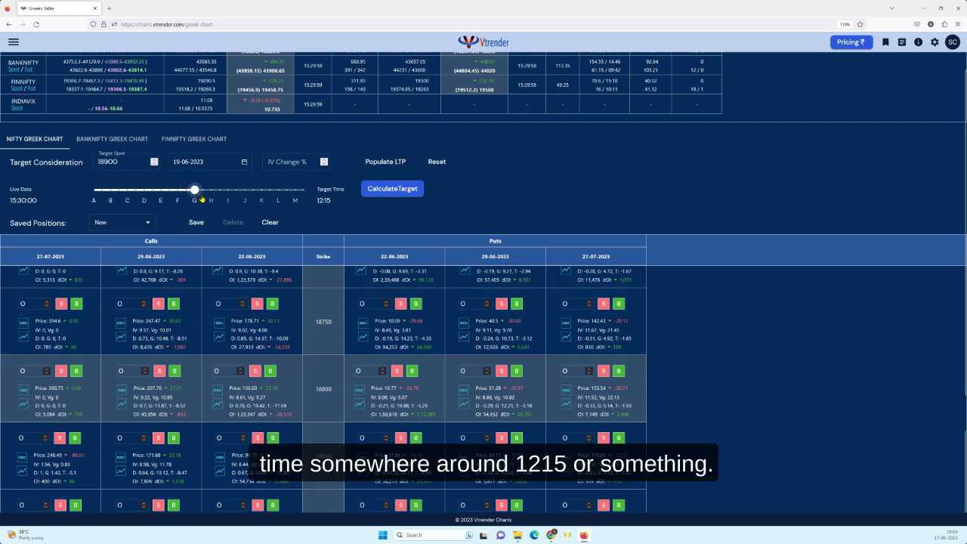
left_click(376, 189)
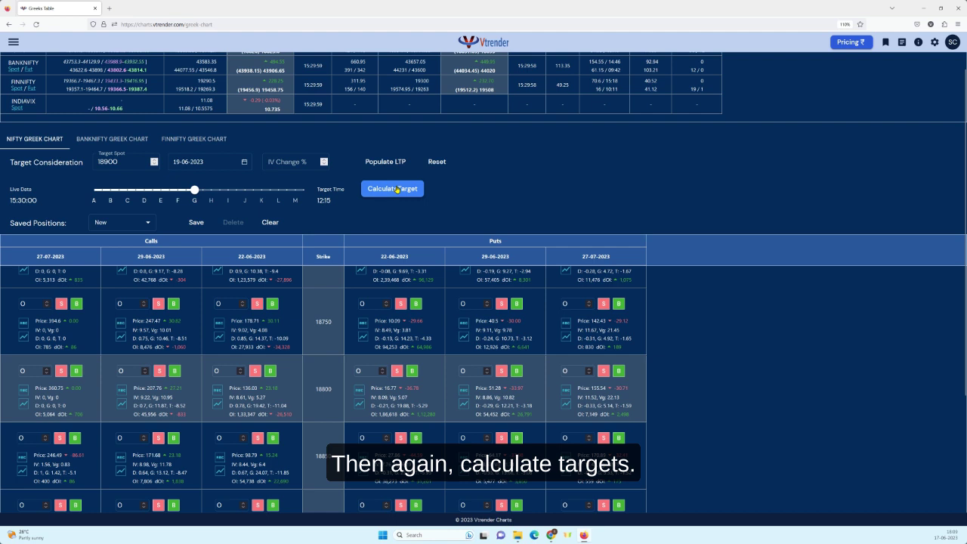
left_click(110, 162)
- Change the target spot to 18950, recalculate, and scroll through the updated option prices
double_click(110, 162)
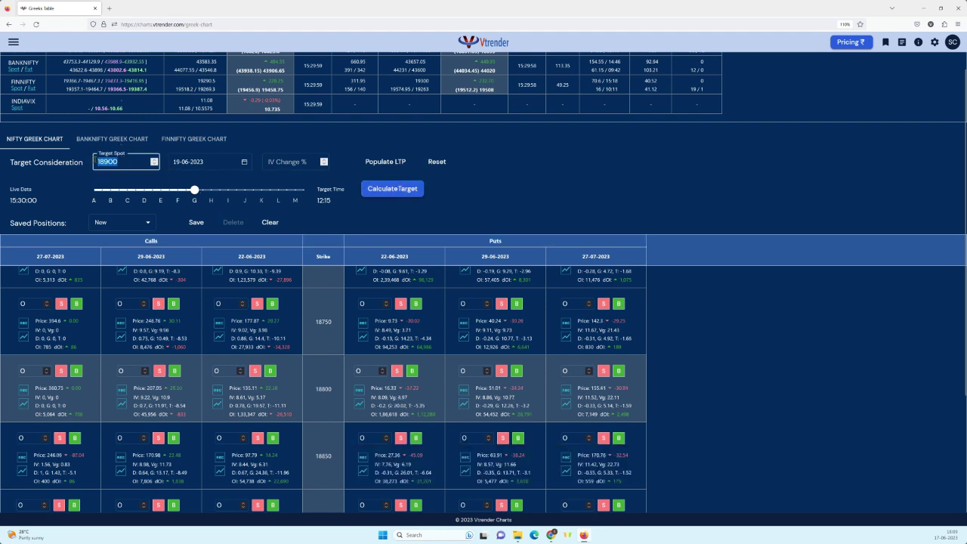
type("18950")
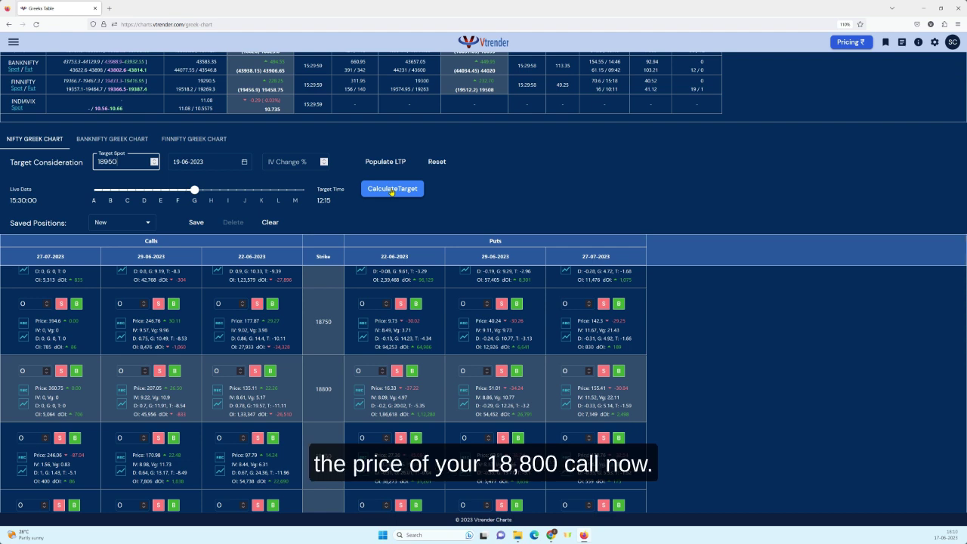
left_click(391, 189)
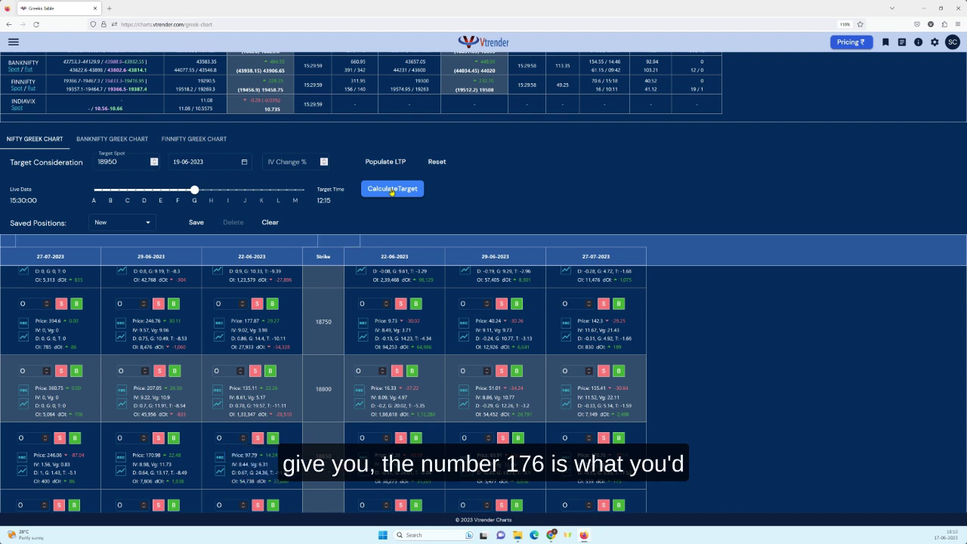
left_click(392, 192)
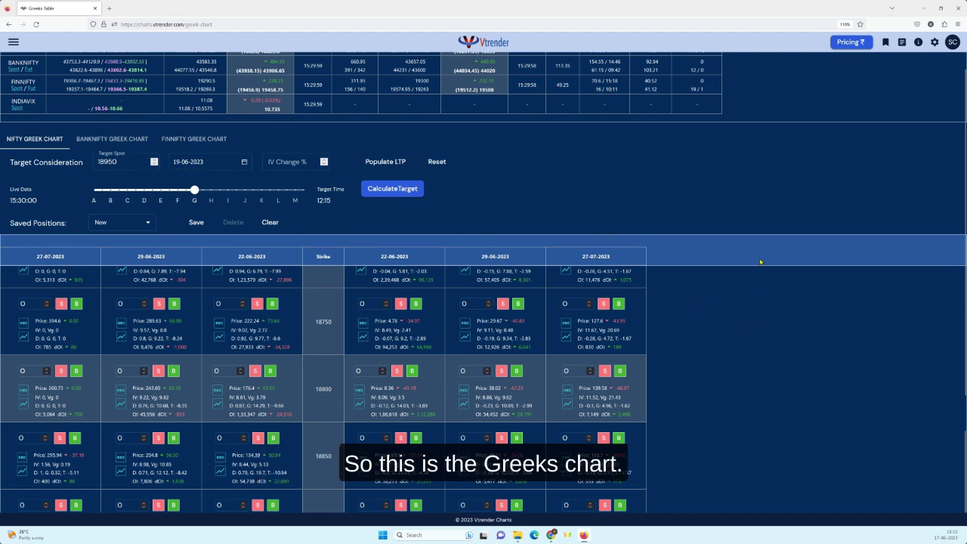
scroll(812, 348, "up", 2)
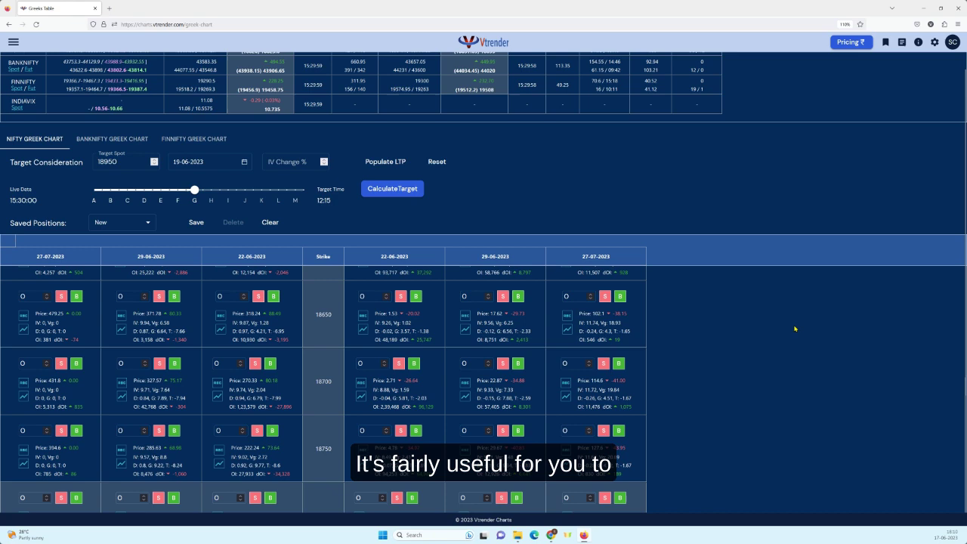
scroll(797, 327, "down", 1)
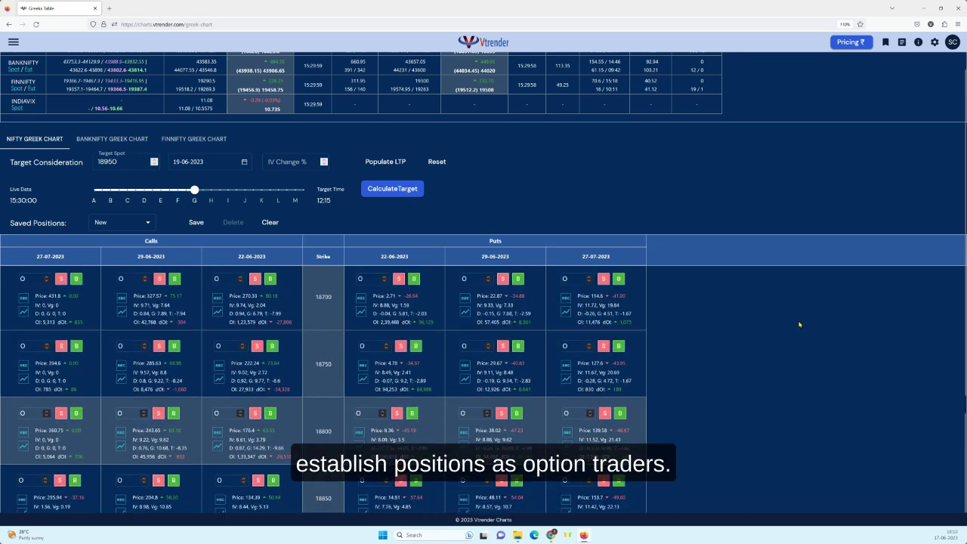
scroll(799, 324, "down", 3)
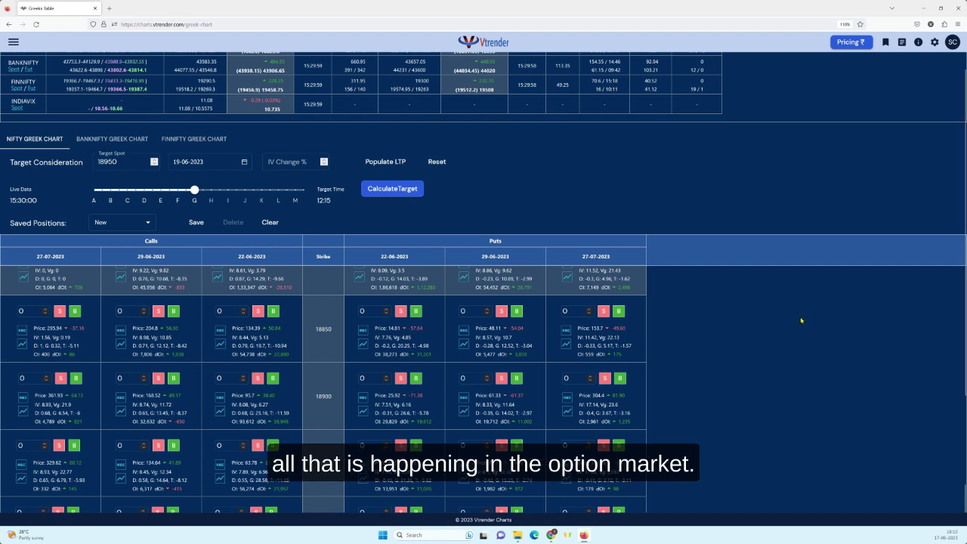
scroll(800, 320, "down", 1)
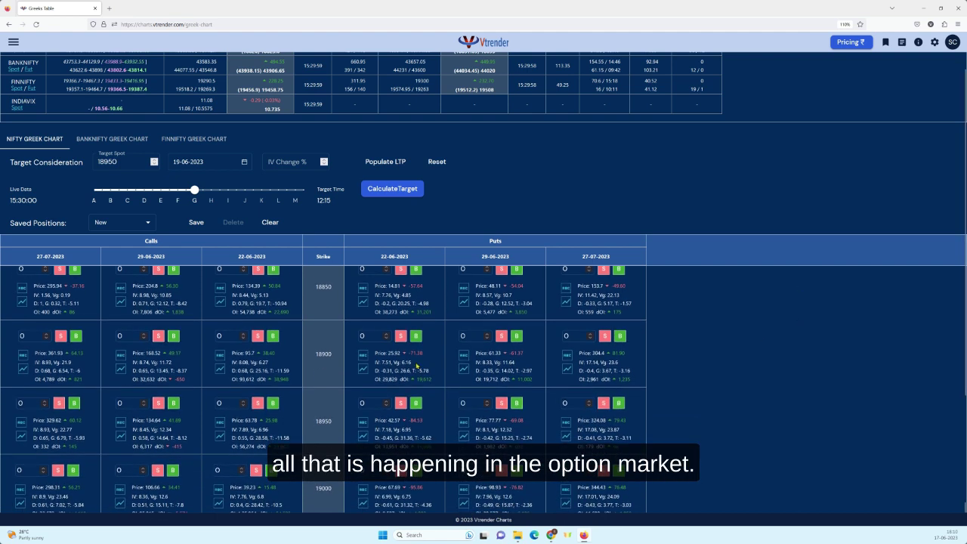
- Open market profile and line charts for a 22-06-2023 call in new tabs, ending on the Greeks Table
left_click(218, 359)
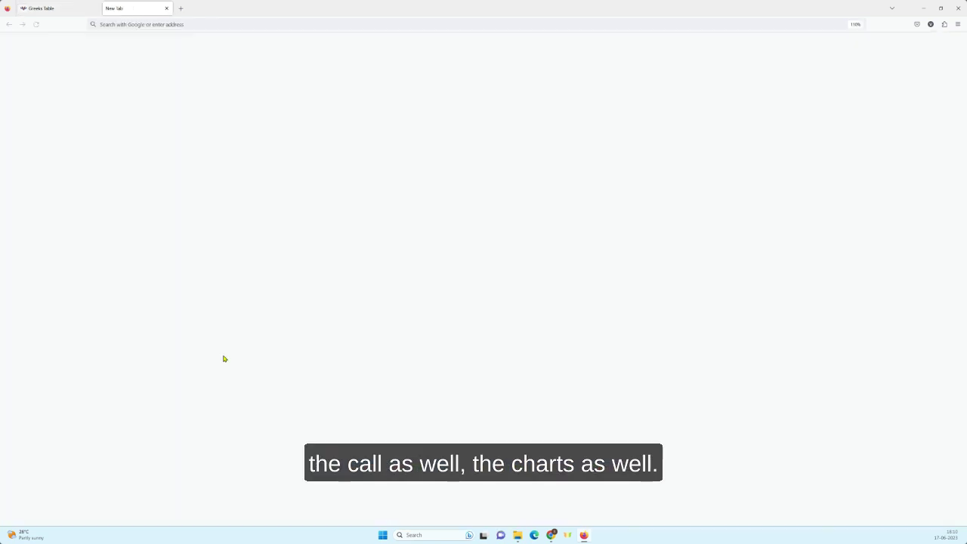
left_click(78, 8)
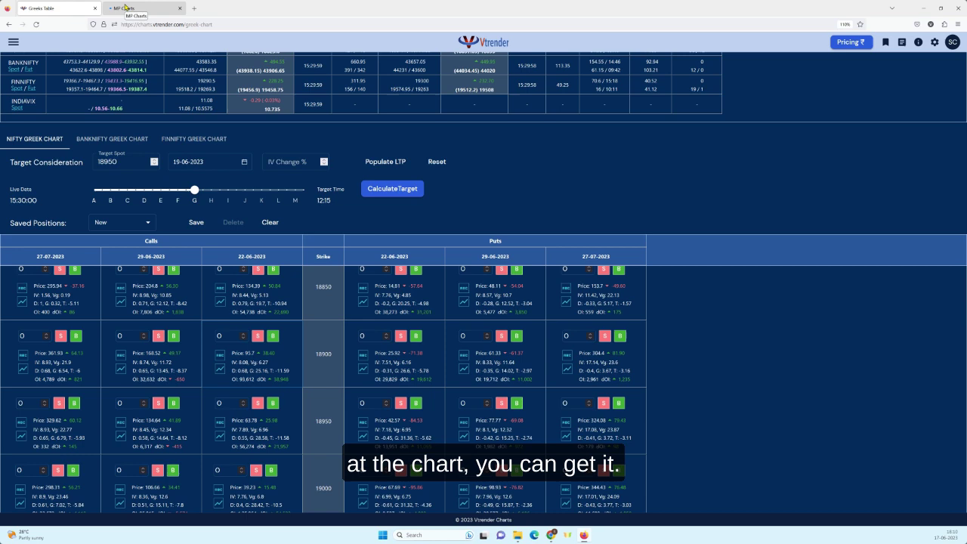
left_click(125, 7)
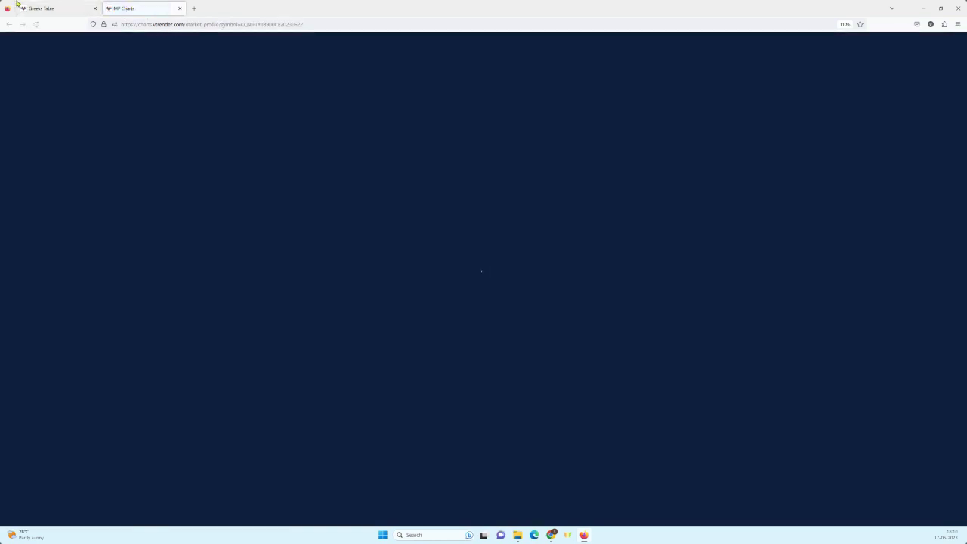
left_click(18, 6)
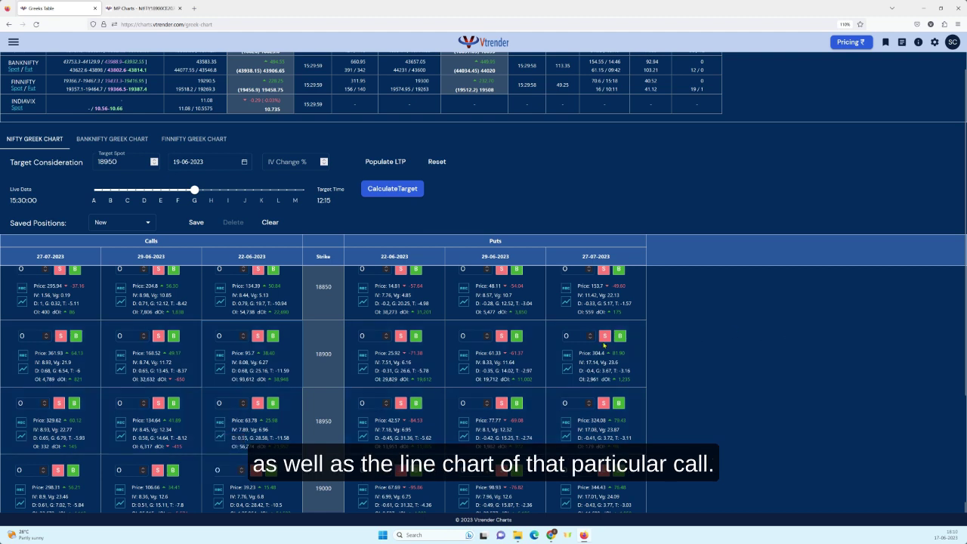
left_click(220, 440)
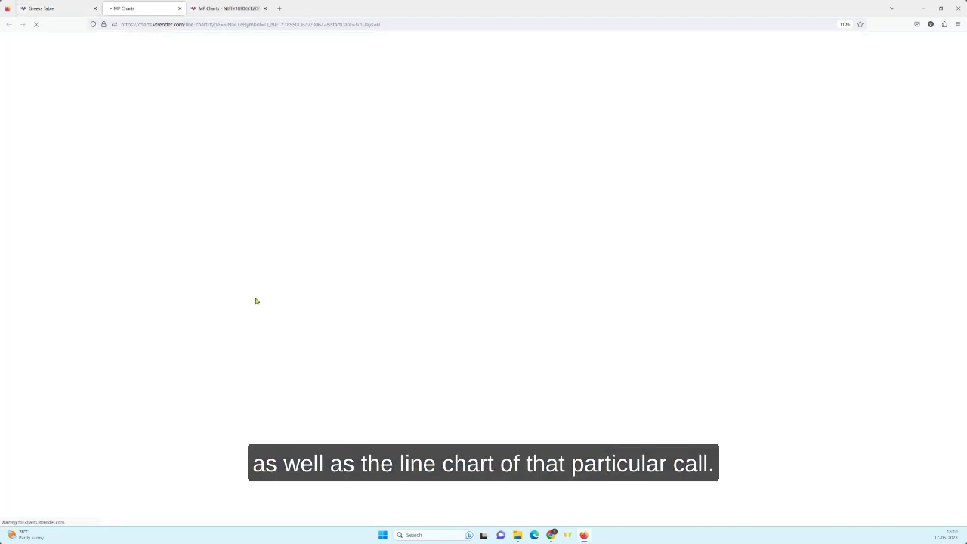
left_click(70, 8)
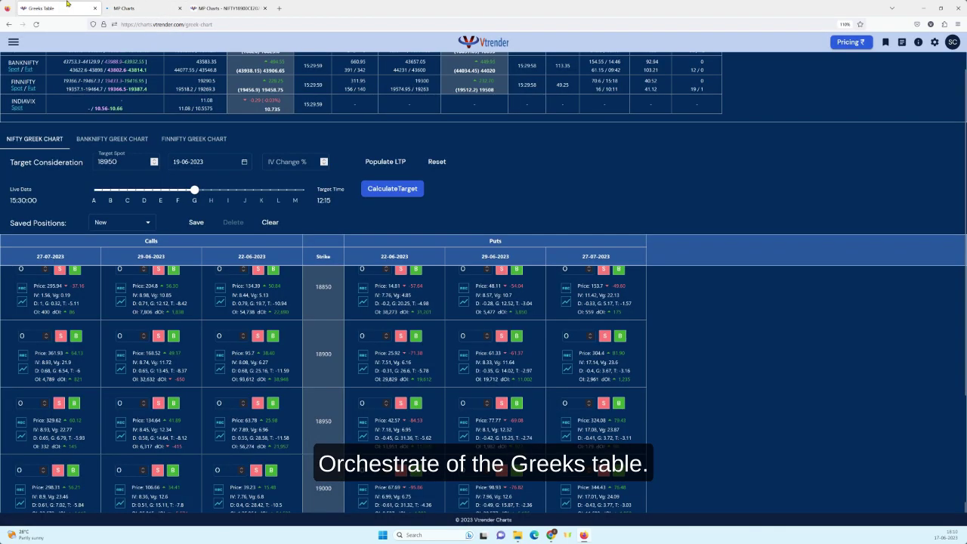